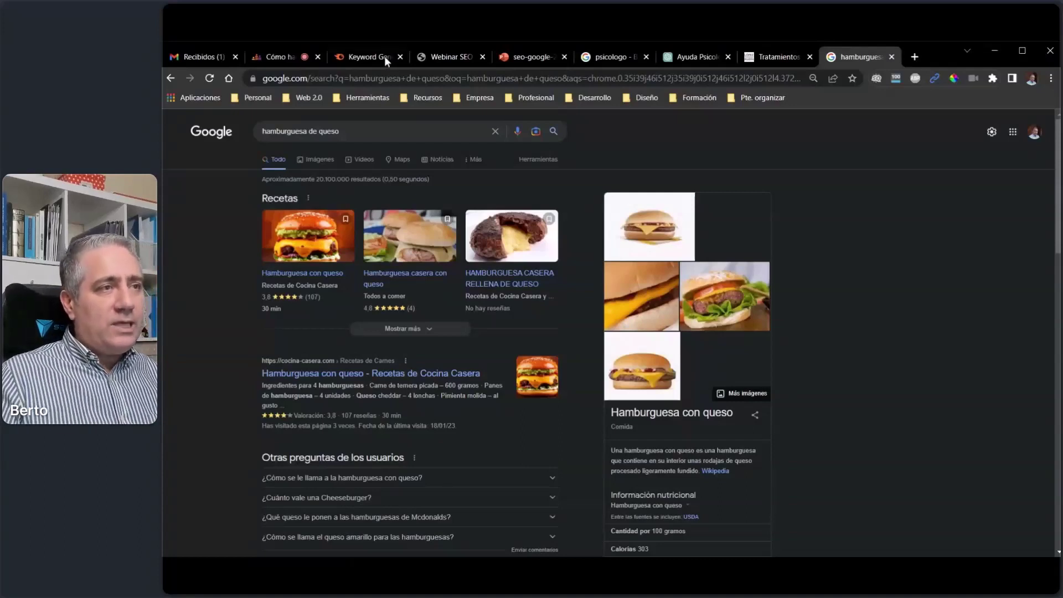
# Step: Switch to Semrush's Keyword Magic Tool and search for the keyword "hamburguesa" in the Spanish database
pyautogui.click(364, 54)
pyautogui.click(616, 221)
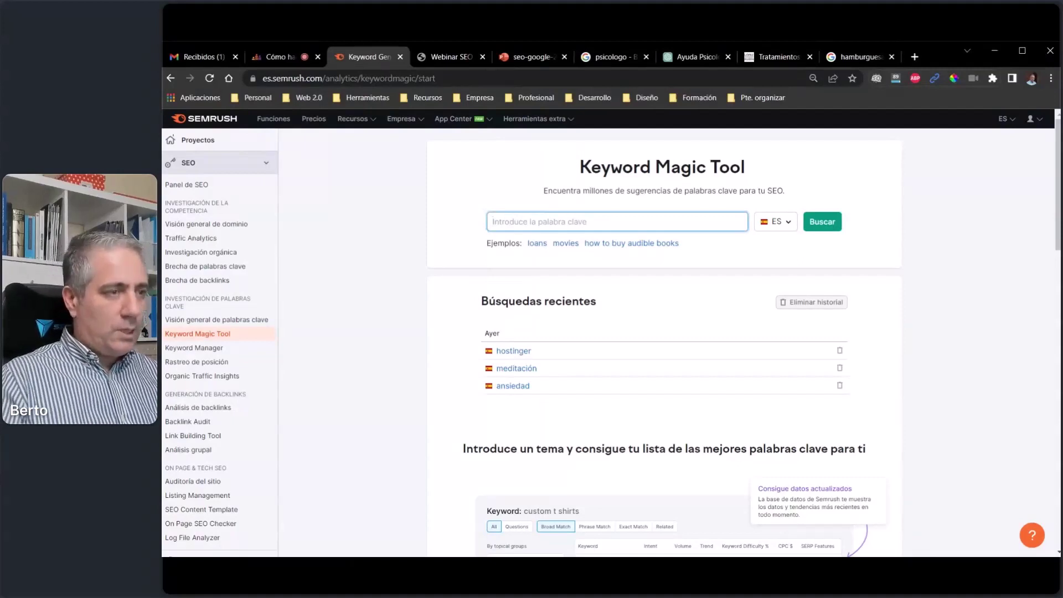
pyautogui.write('ham')
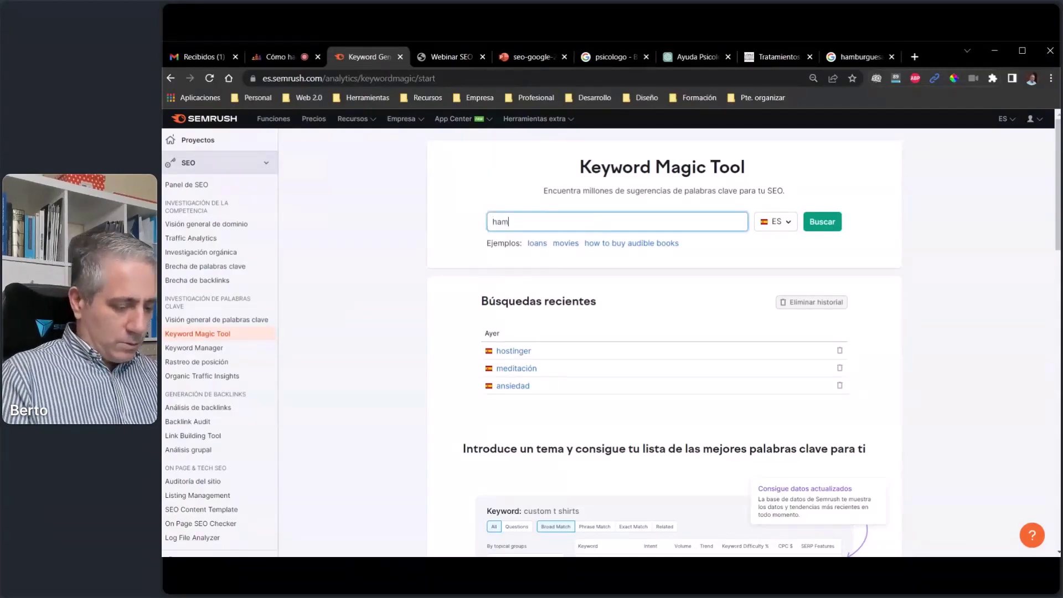
pyautogui.write('burguesa')
pyautogui.press('Return')
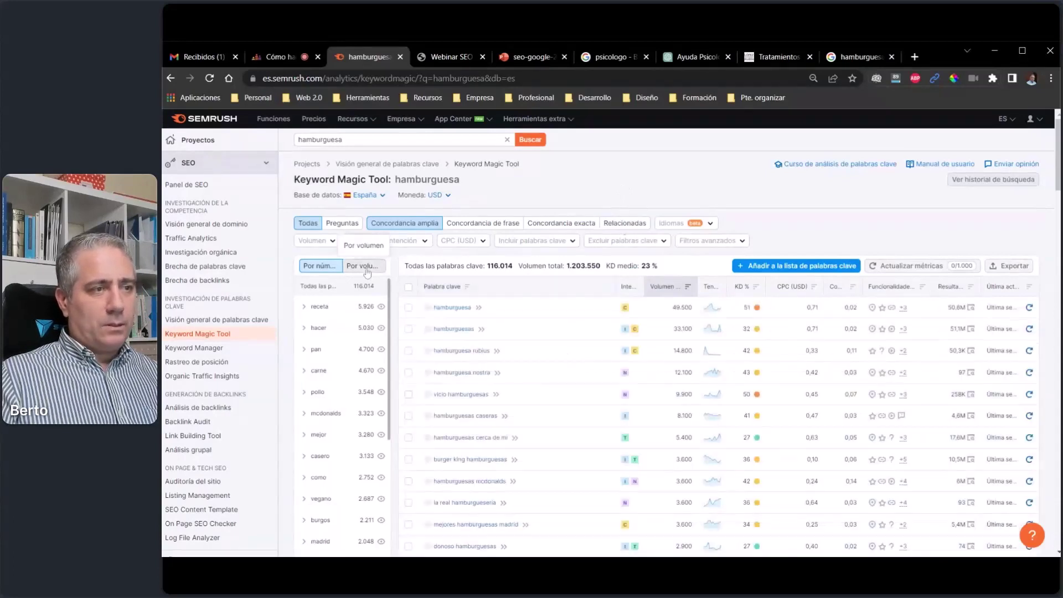
# Step: Order the keyword groups by volume and look over the list of all keywords
pyautogui.click(364, 267)
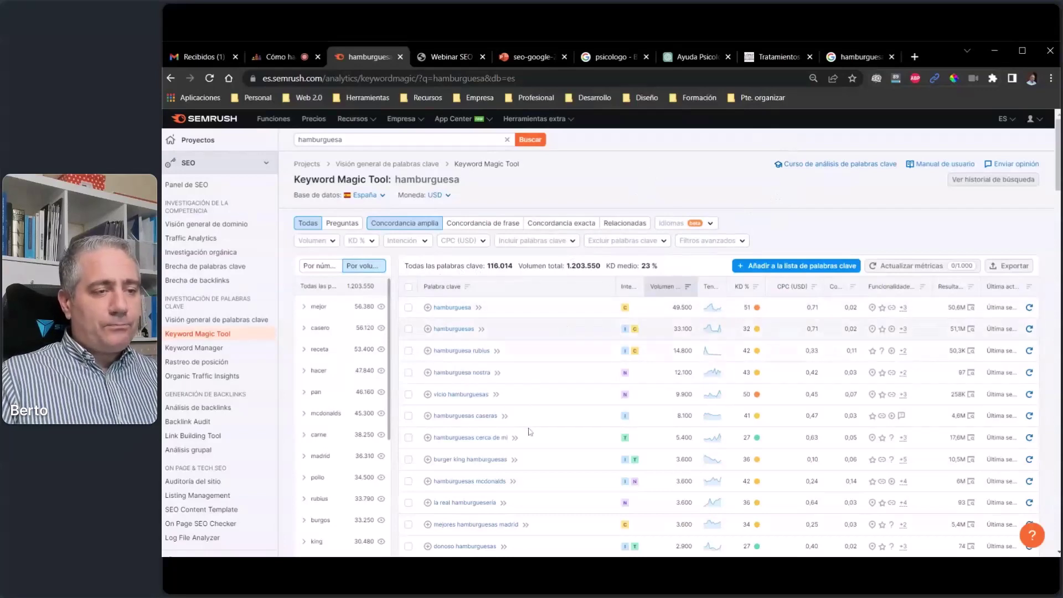
pyautogui.scroll(-1, 457, 313)
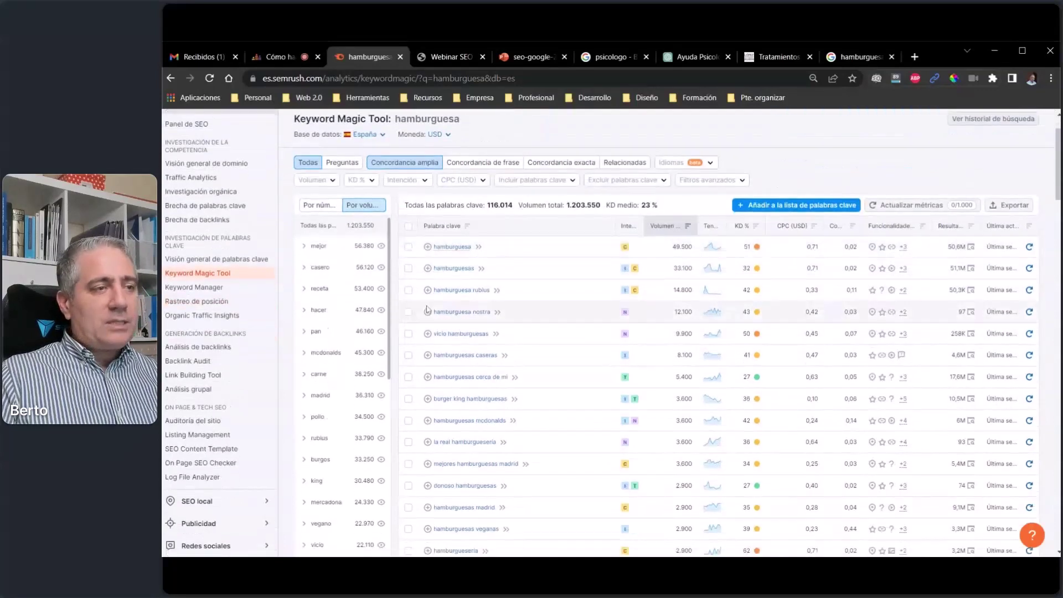
pyautogui.scroll(1, 775, 173)
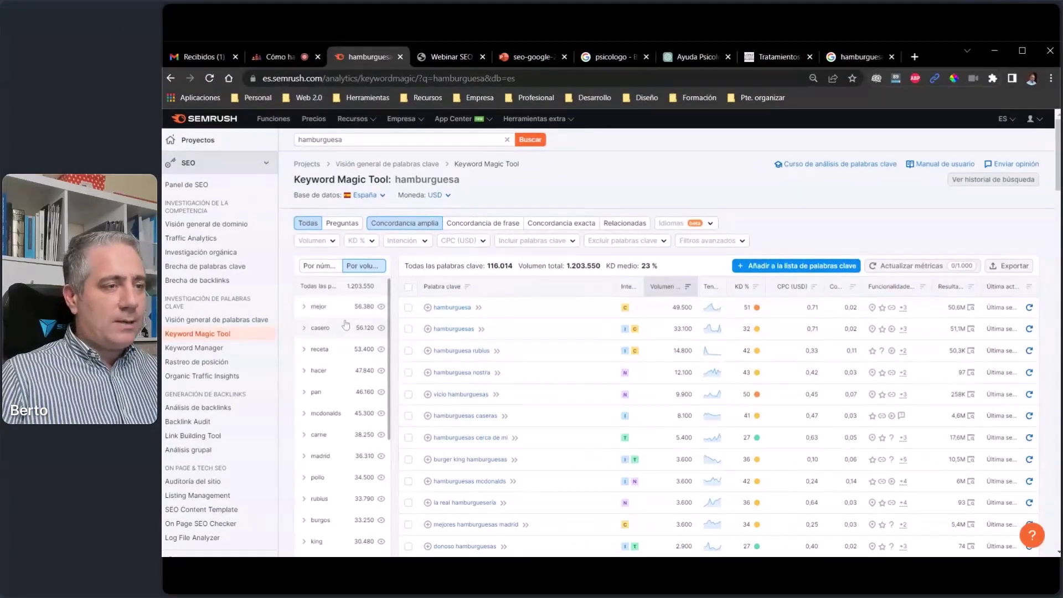
# Step: Show the keywords of the "mejor" group and examine their search volumes, intent and keyword difficulty
pyautogui.click(320, 307)
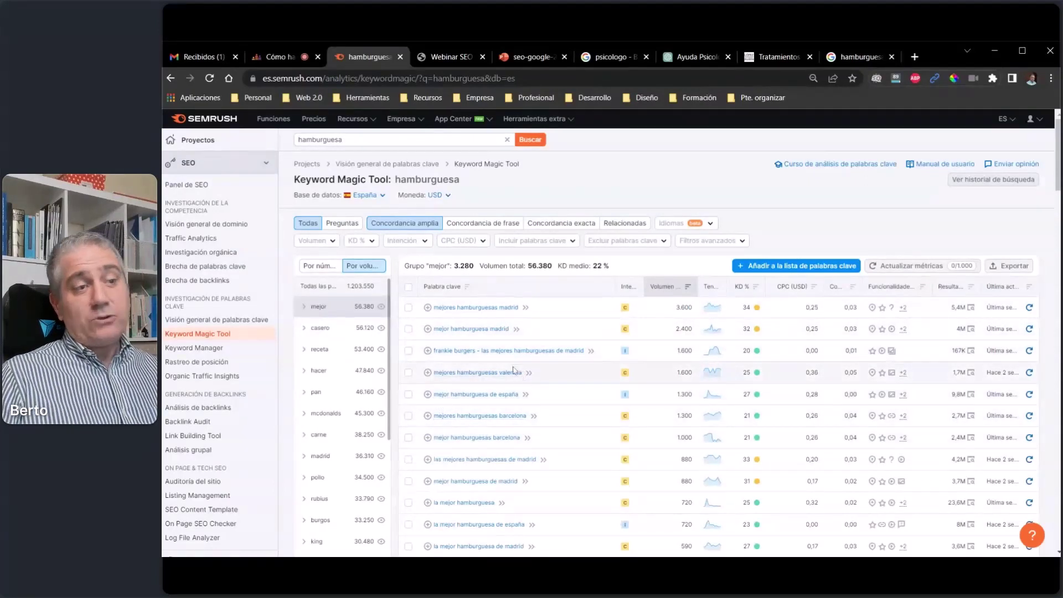
pyautogui.scroll(-2, 500, 392)
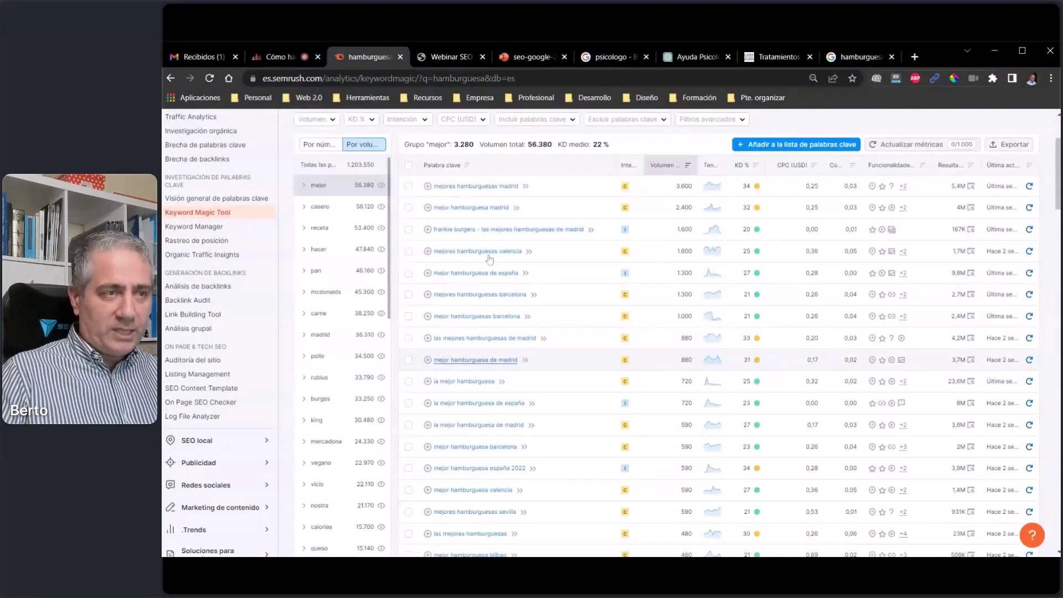
pyautogui.scroll(-2, 498, 332)
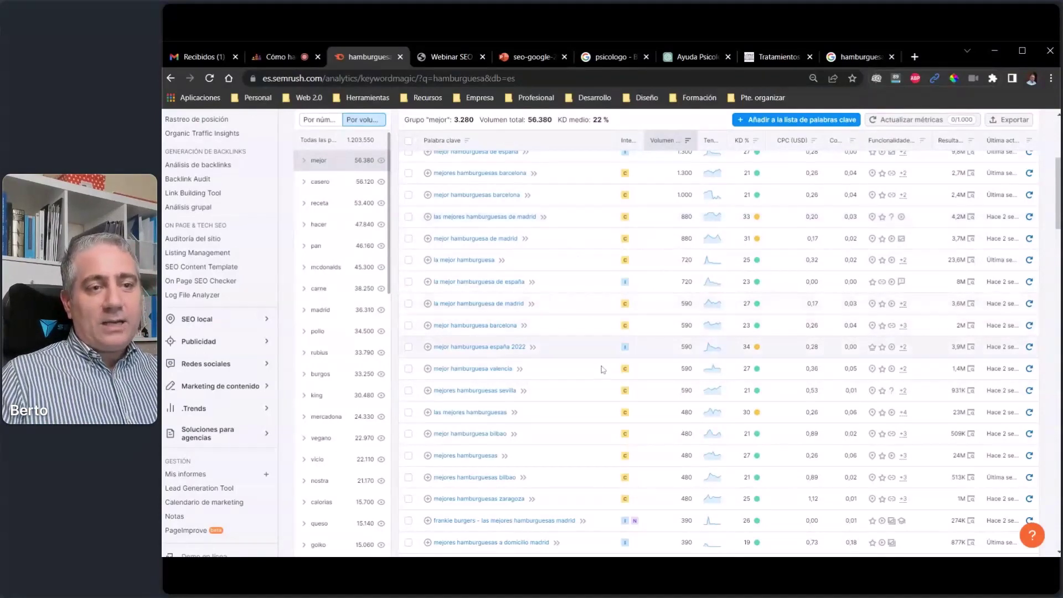
pyautogui.scroll(2, 602, 375)
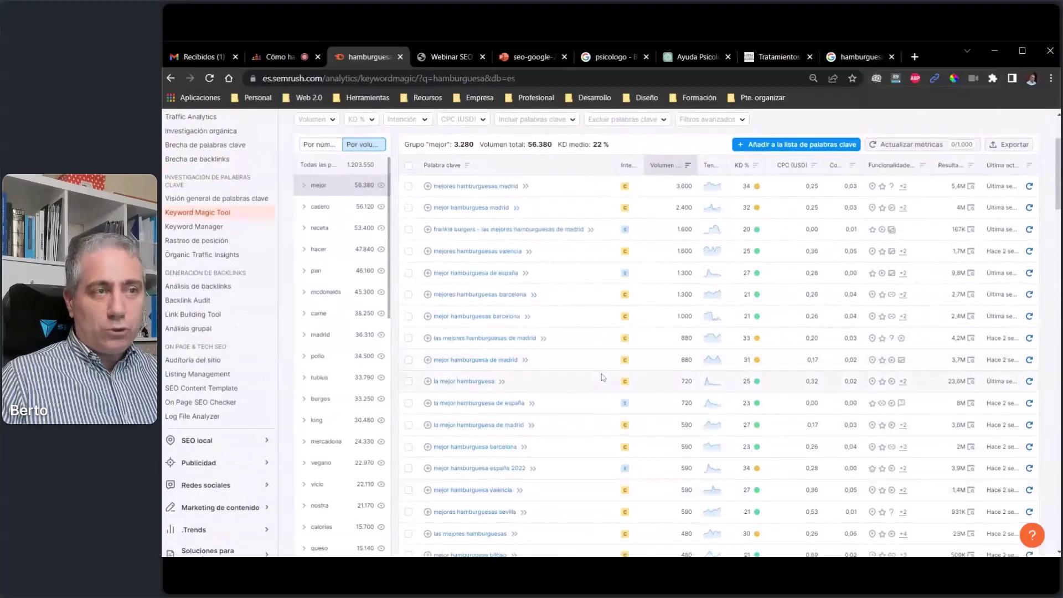
pyautogui.scroll(2, 603, 377)
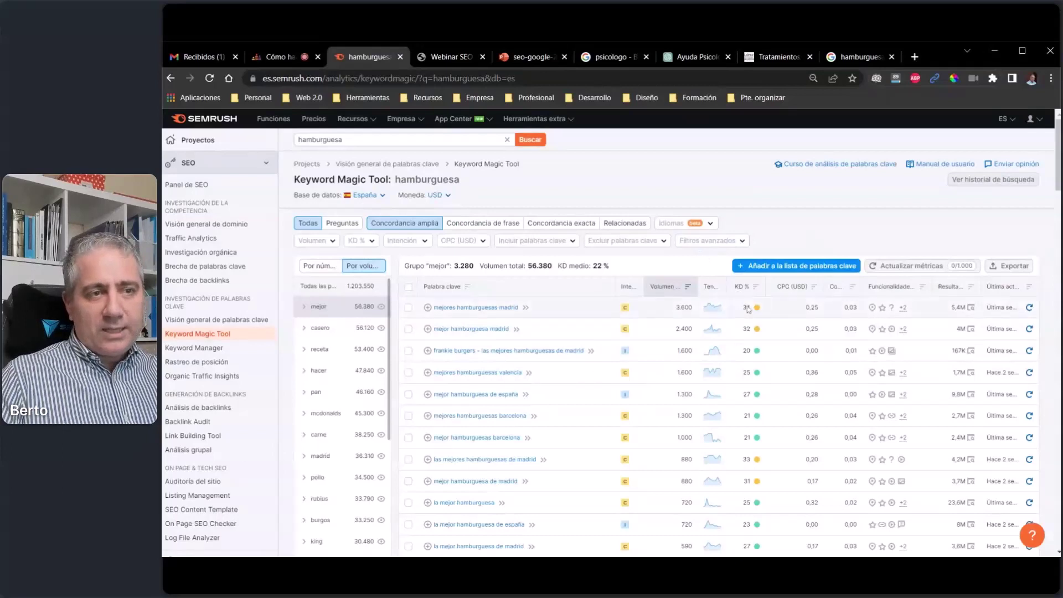
pyautogui.moveTo(757, 307)
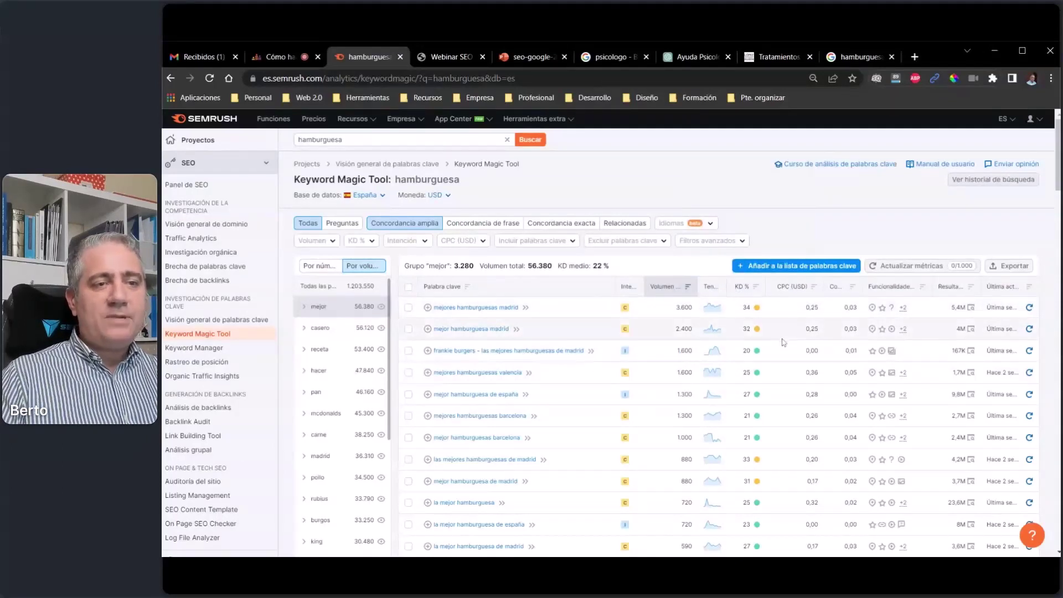
pyautogui.scroll(-1, 784, 342)
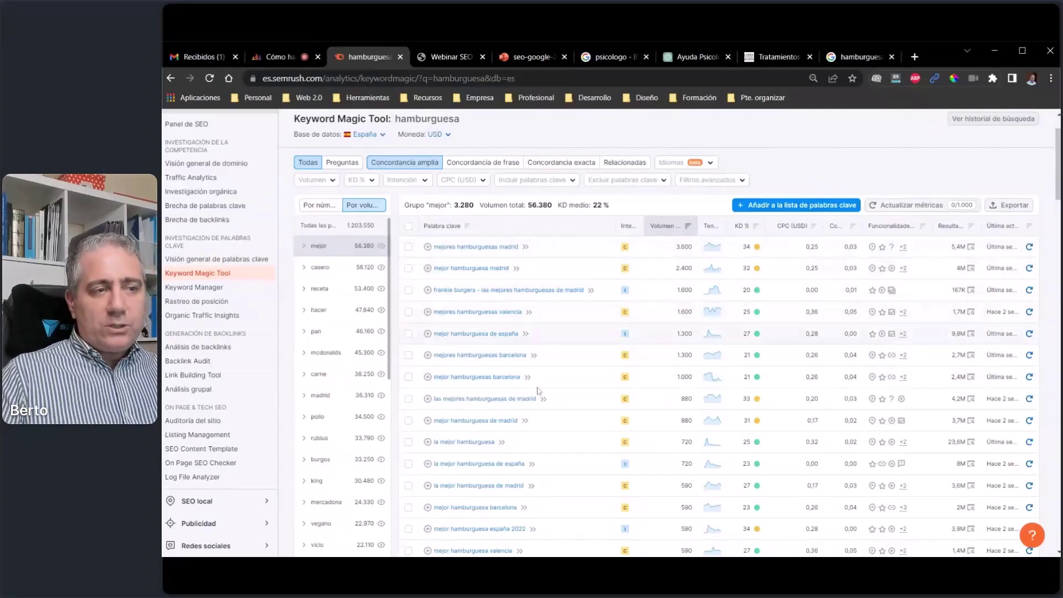
pyautogui.scroll(-3, 815, 346)
pyautogui.scroll(-2, 815, 345)
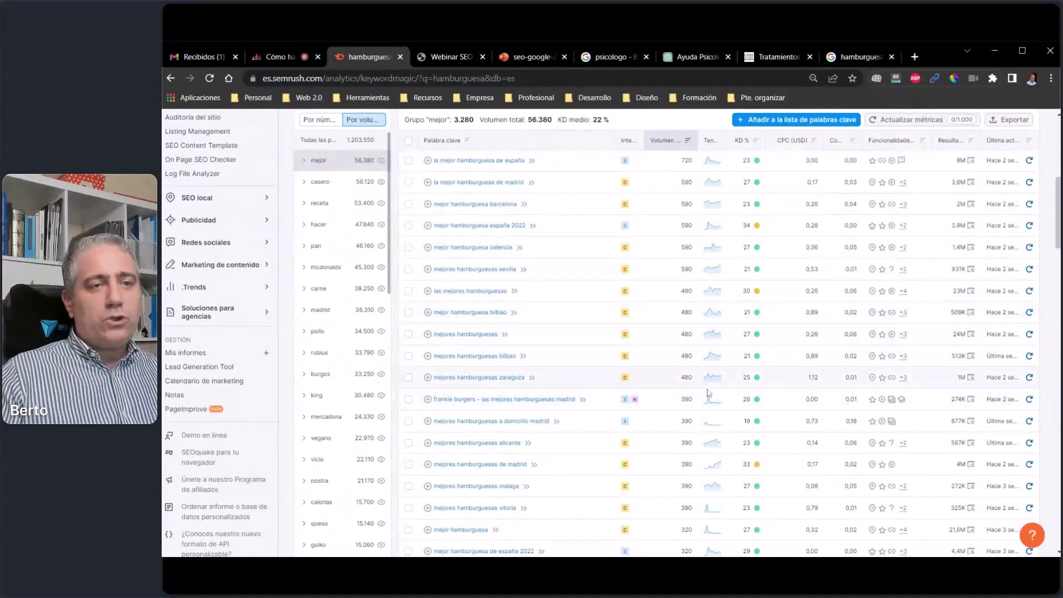
pyautogui.scroll(2, 799, 322)
pyautogui.scroll(5, 799, 321)
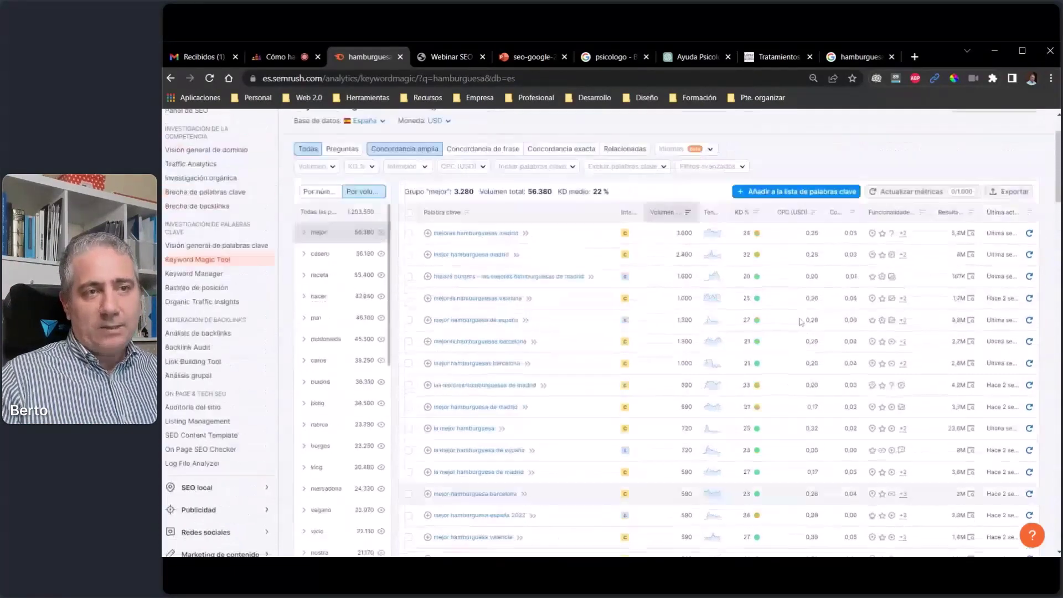
# Step: Sort the keywords by KD % in ascending order so the easiest ones come first
pyautogui.click(739, 229)
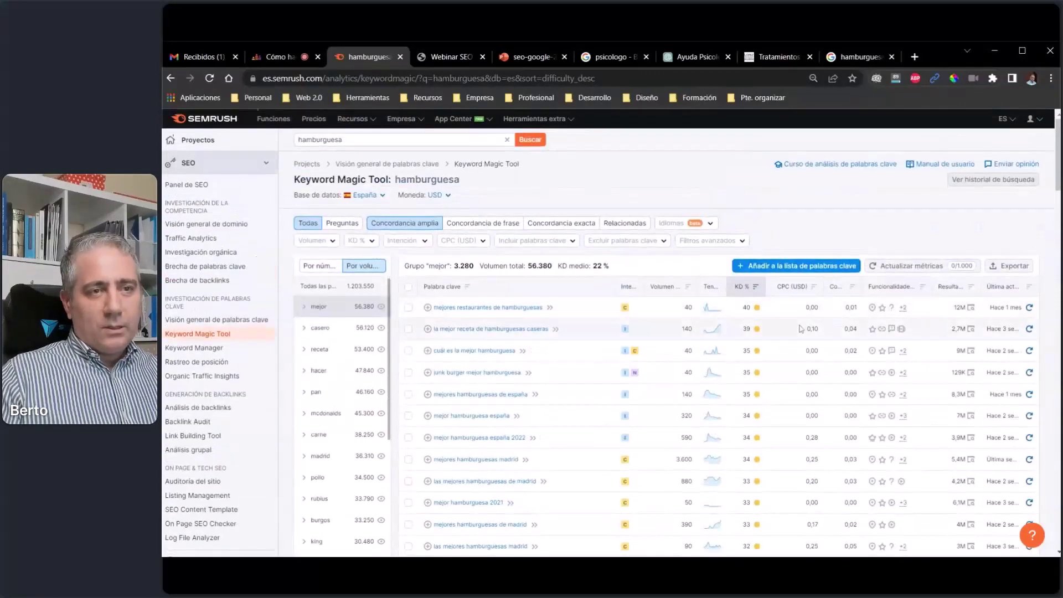
pyautogui.scroll(-2, 741, 277)
pyautogui.click(741, 173)
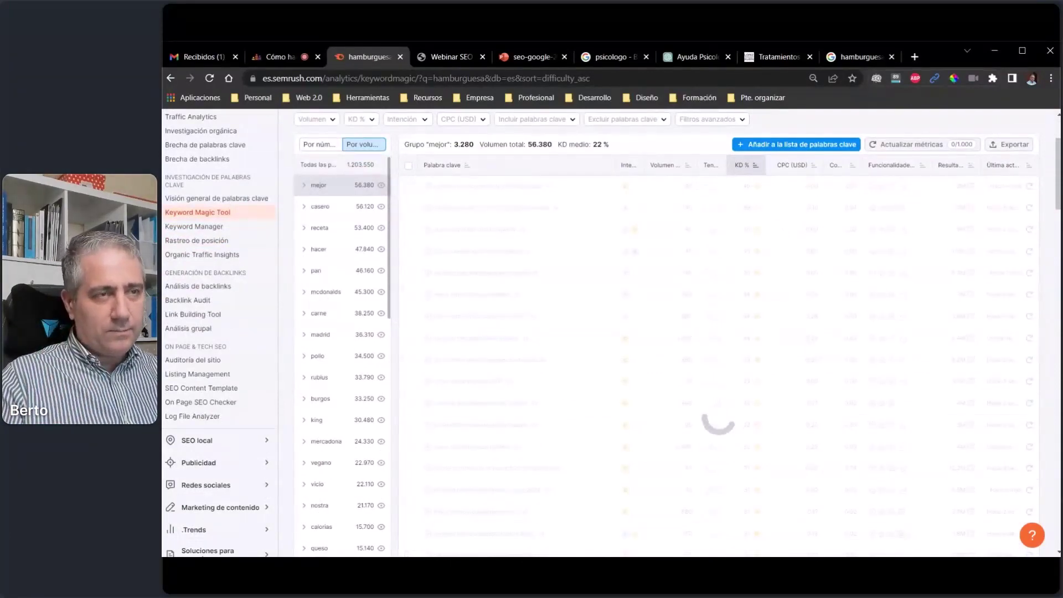
pyautogui.scroll(2, 787, 352)
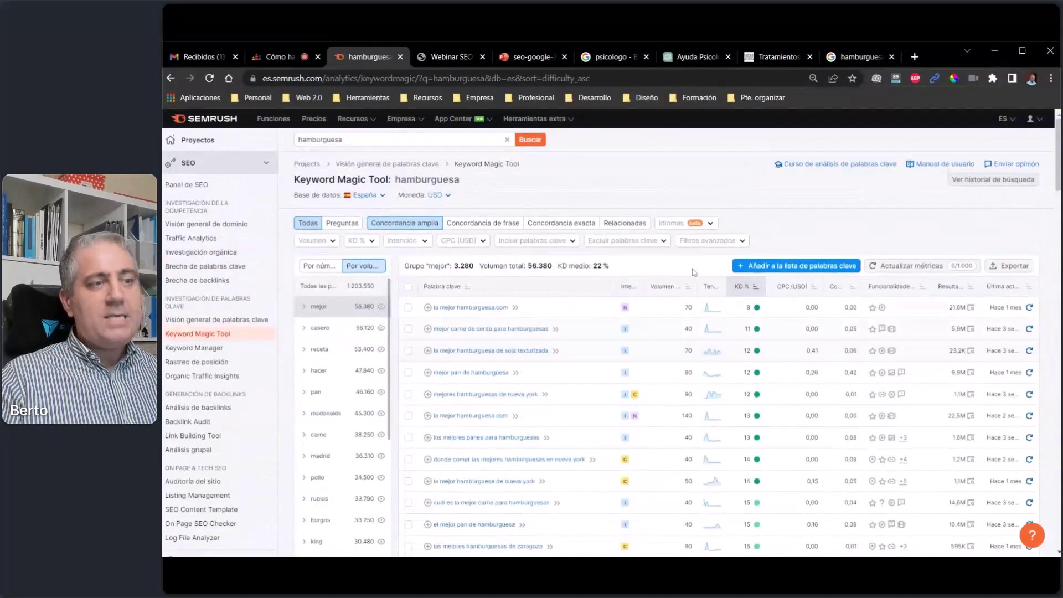
pyautogui.scroll(-2, 759, 254)
pyautogui.scroll(2, 758, 254)
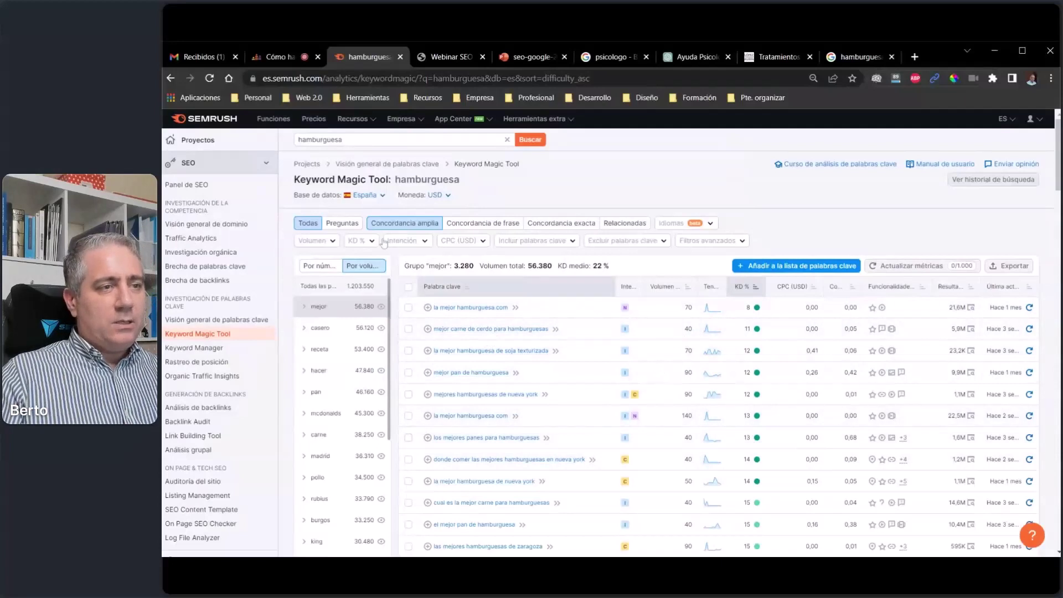
# Step: Filter the keywords by a custom keyword difficulty range with an upper limit of 20 and review the list
pyautogui.click(360, 240)
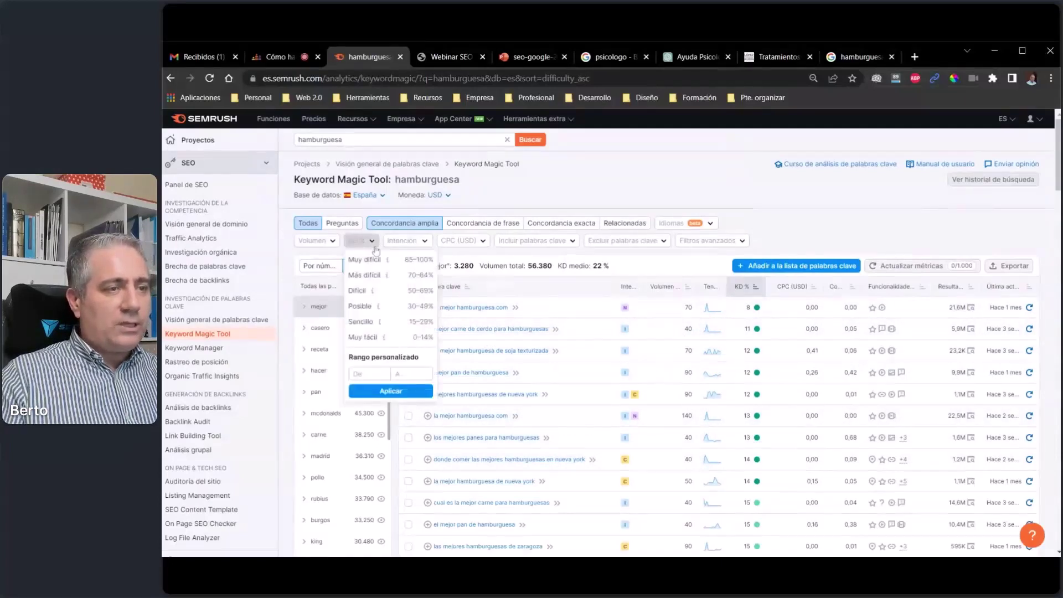
pyautogui.click(396, 374)
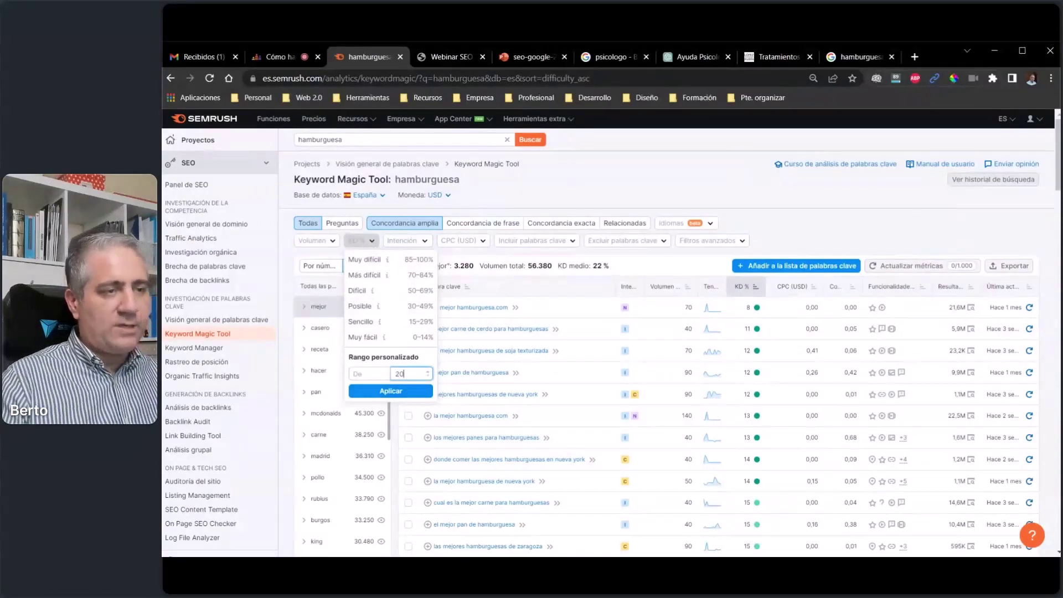
pyautogui.click(391, 391)
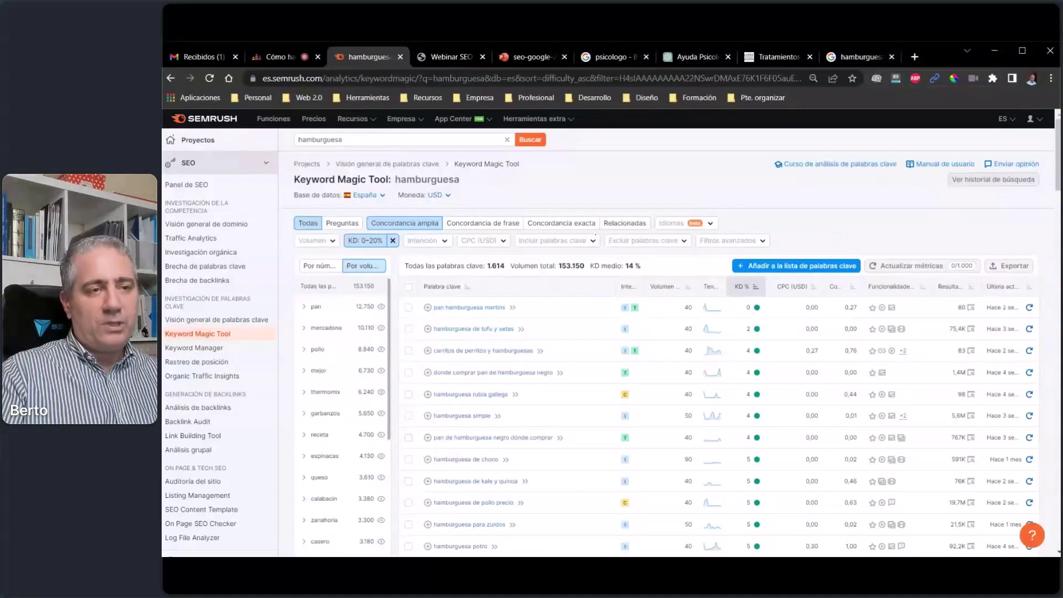
pyautogui.scroll(-2, 541, 360)
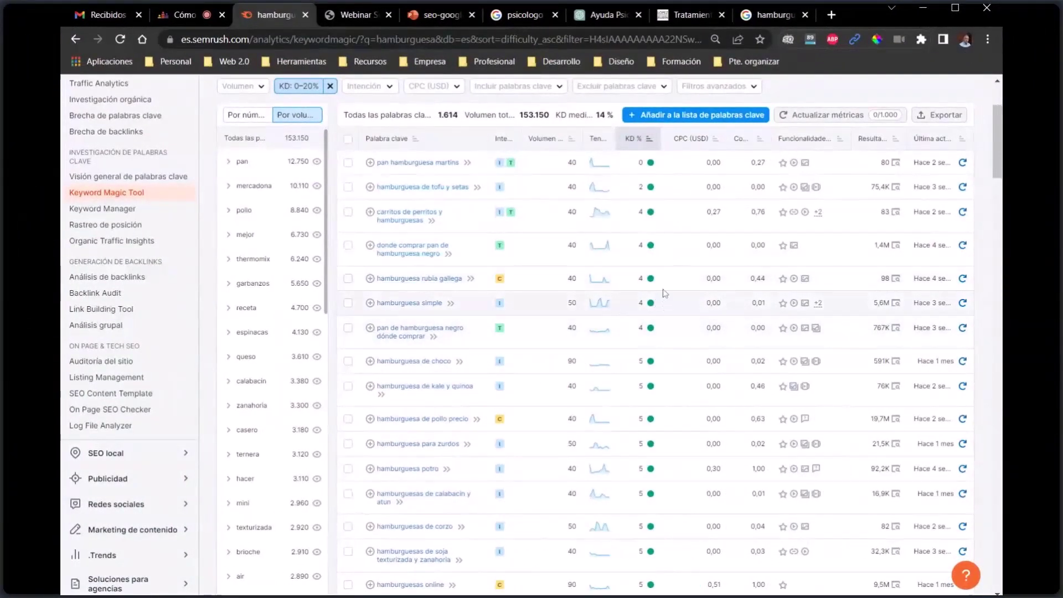
# Step: Switch to the Google results for hamburguesa de queso and search for "hamburguesa rubia gallega" instead
pyautogui.click(772, 17)
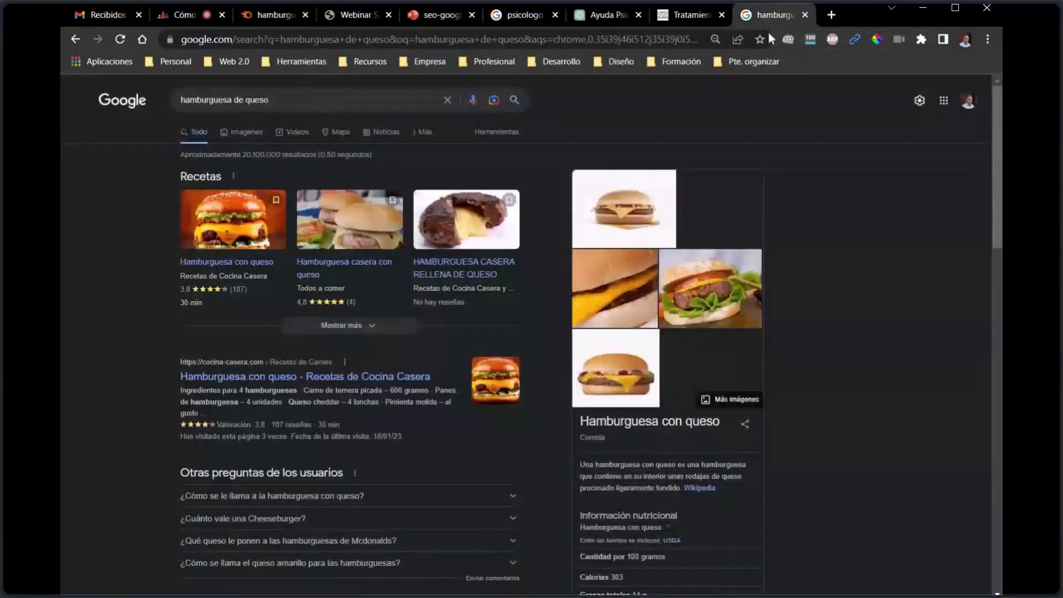
pyautogui.click(269, 99)
pyautogui.hotkey('ctrl', 'shift', 'Left')
pyautogui.hotkey('ctrl', 'shift', 'Left')
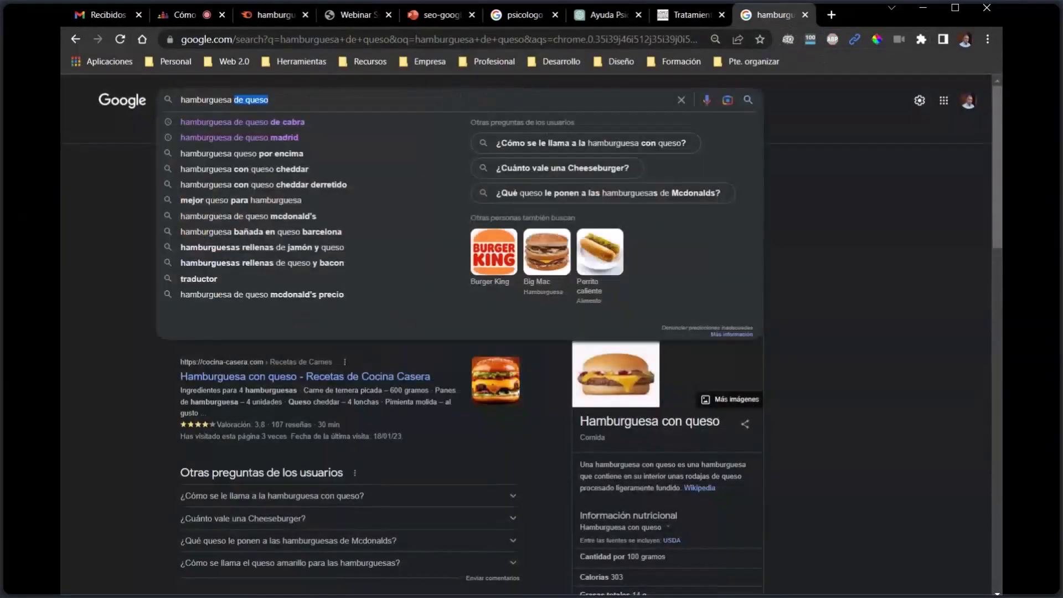
pyautogui.write('rubia ')
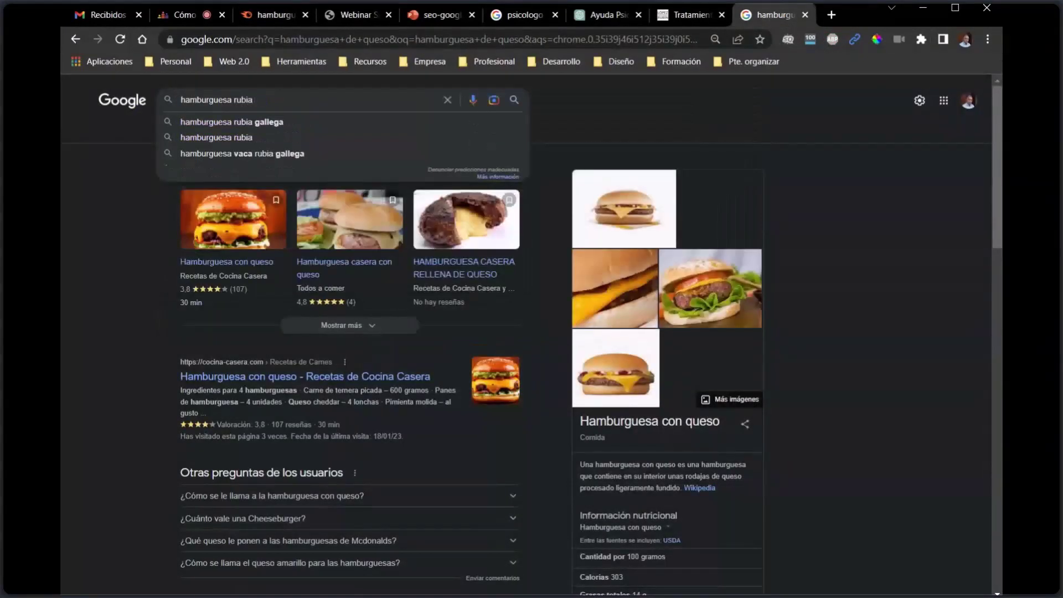
pyautogui.write('gallega')
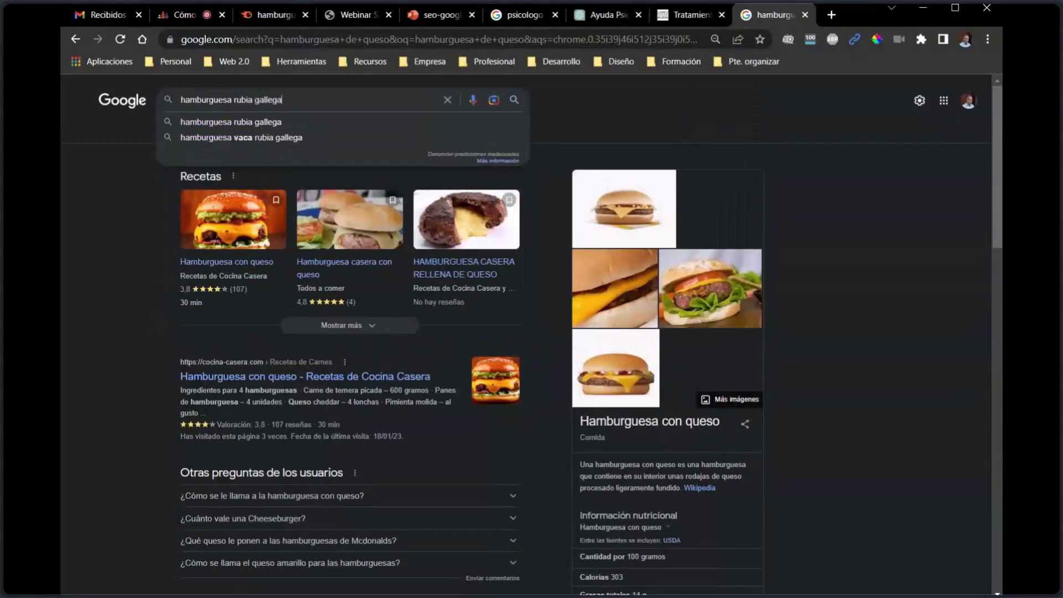
pyautogui.press('Return')
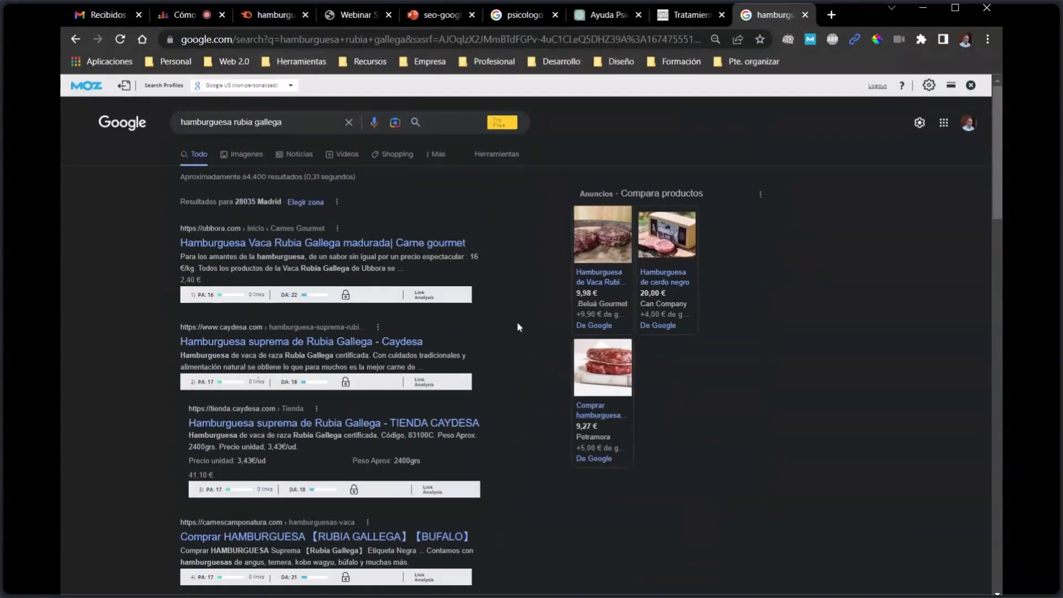
# Step: Compare the filtered Semrush keyword list with the PA and DA metrics on the Google results for hamburguesa rubia gallega
pyautogui.click(258, 13)
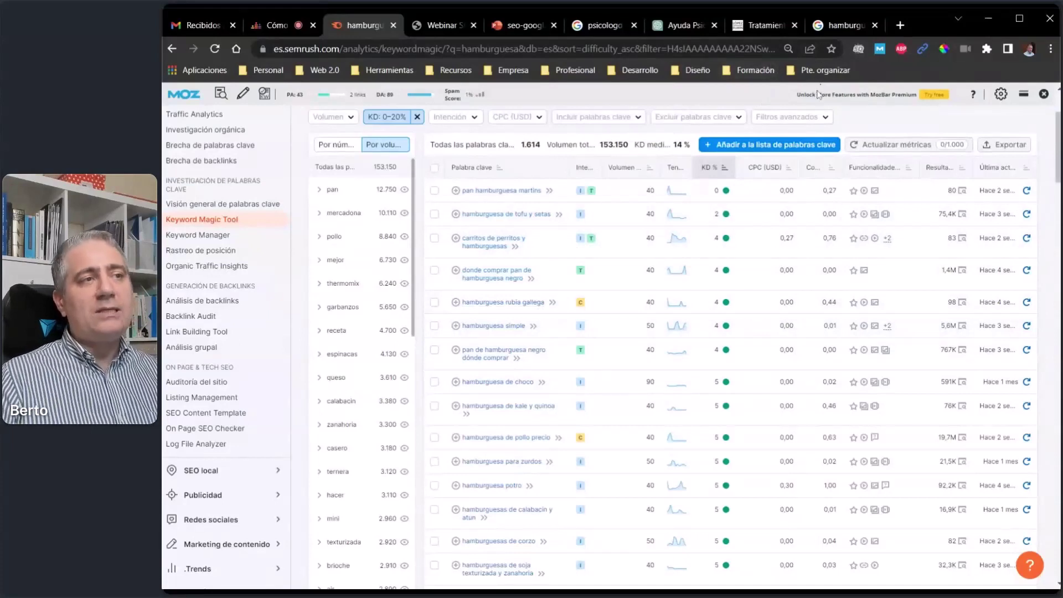
pyautogui.click(838, 26)
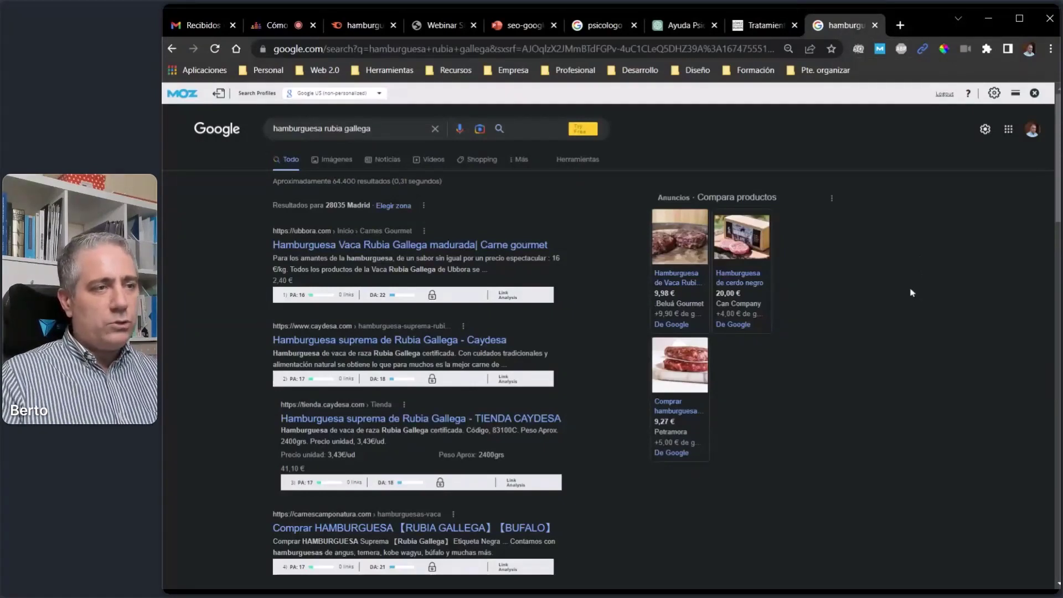
pyautogui.scroll(-1, 913, 293)
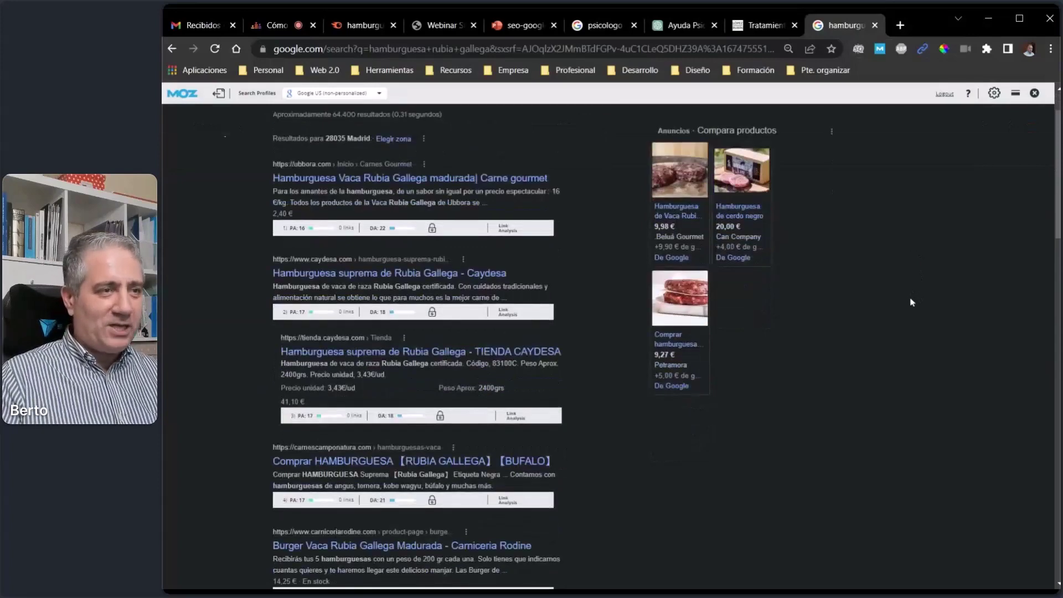
pyautogui.scroll(1, 912, 302)
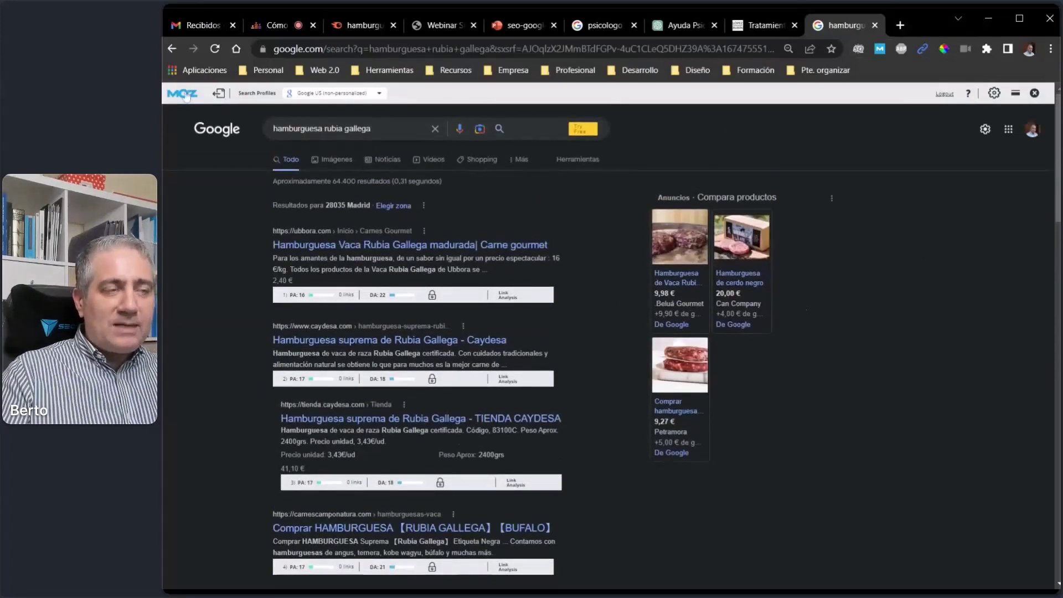
# Step: Search Google for "mozbar" in a new browser tab and open Moz's MozBar extension page
pyautogui.click(899, 26)
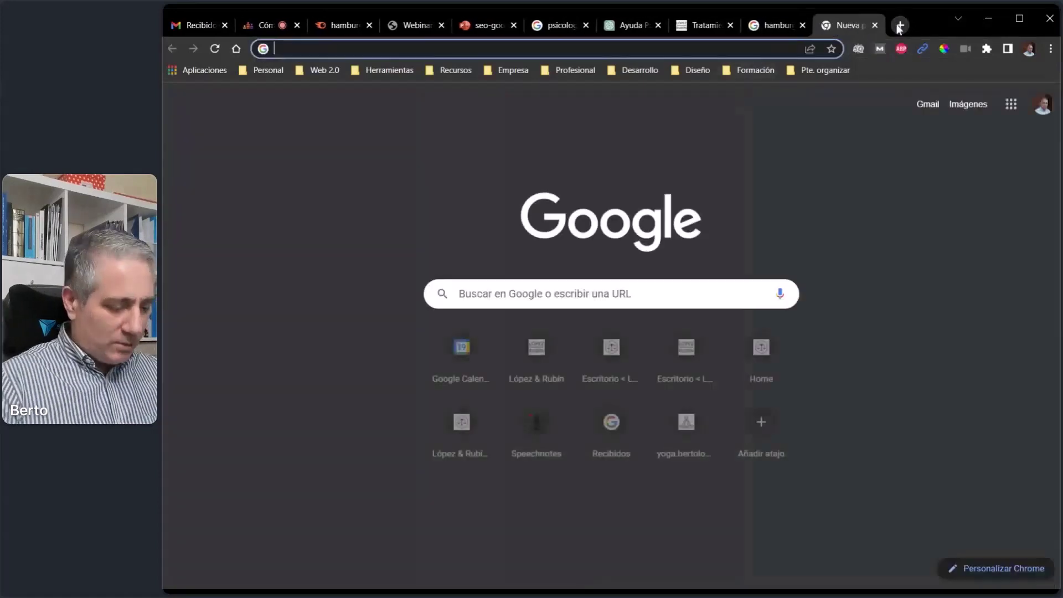
pyautogui.write('mozbar')
pyautogui.press('Return')
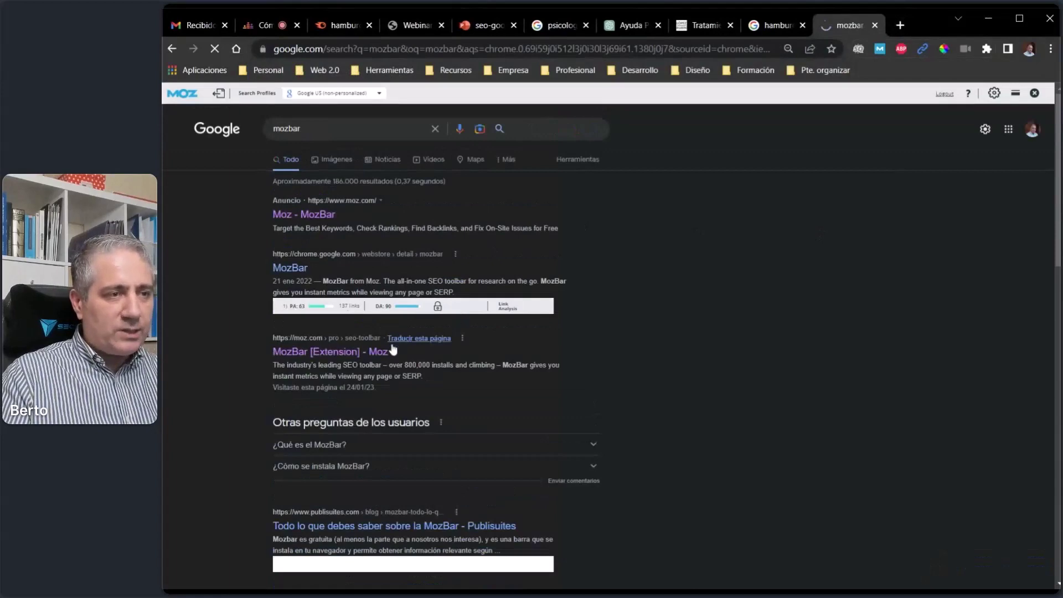
pyautogui.click(351, 361)
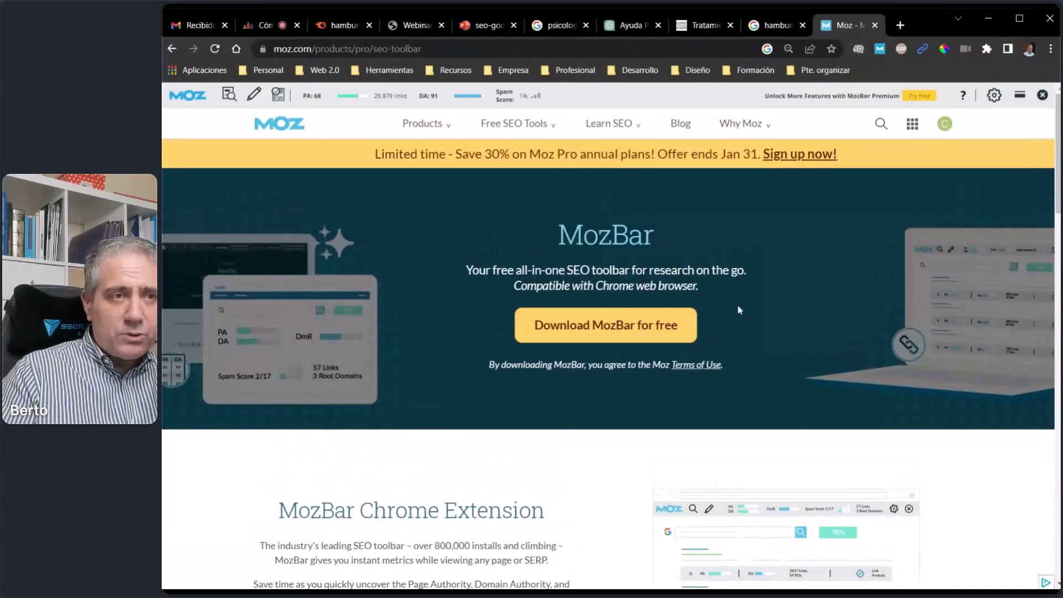
# Step: Return to the Google results for hamburguesa rubia gallega and examine the MozBar PA and DA metrics of the top-ranking pages
pyautogui.click(776, 25)
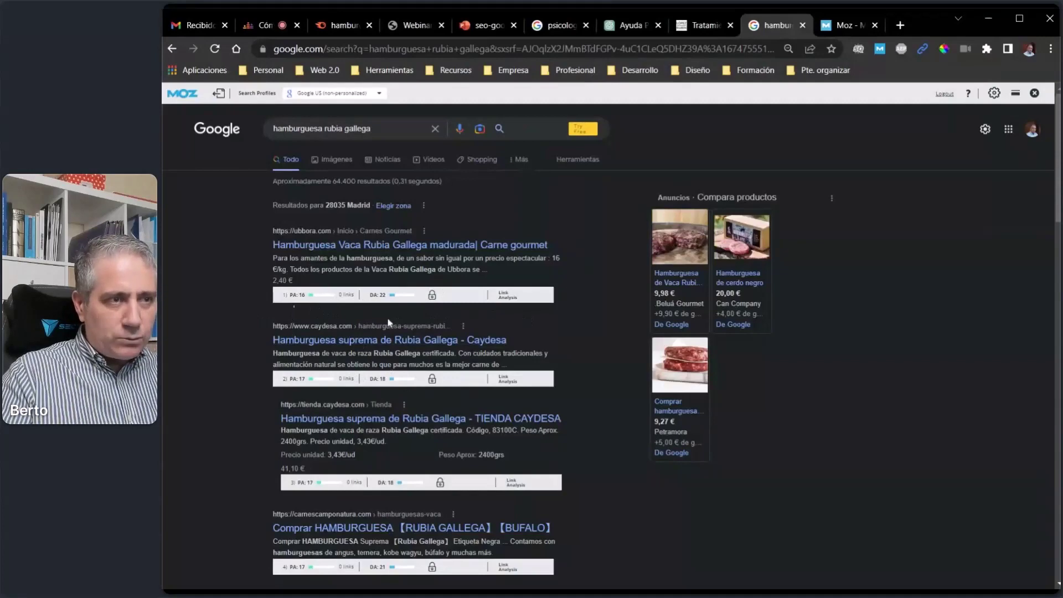
pyautogui.scroll(-1, 527, 325)
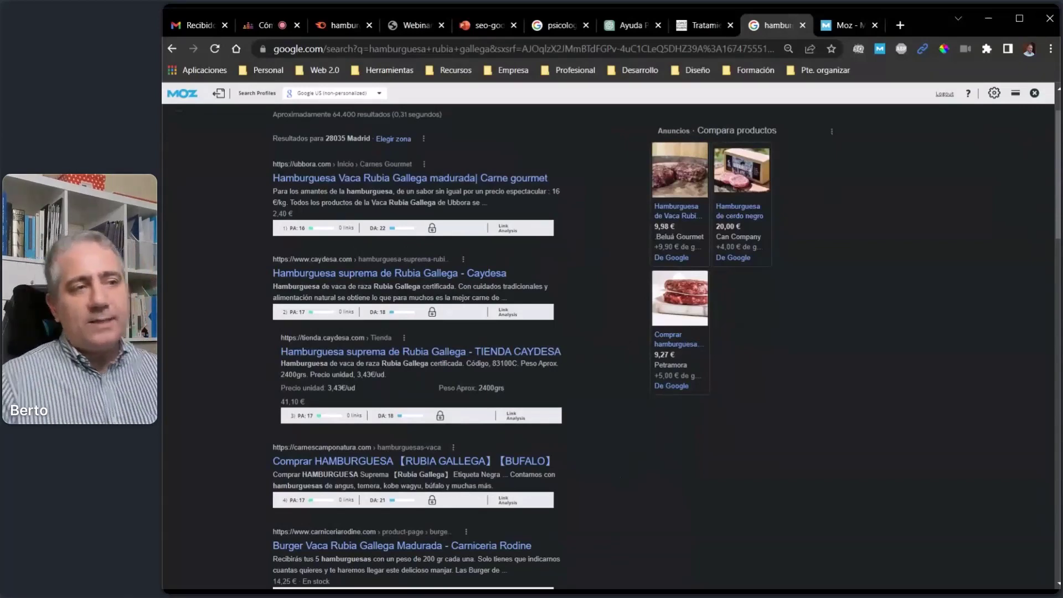
pyautogui.scroll(2, 614, 476)
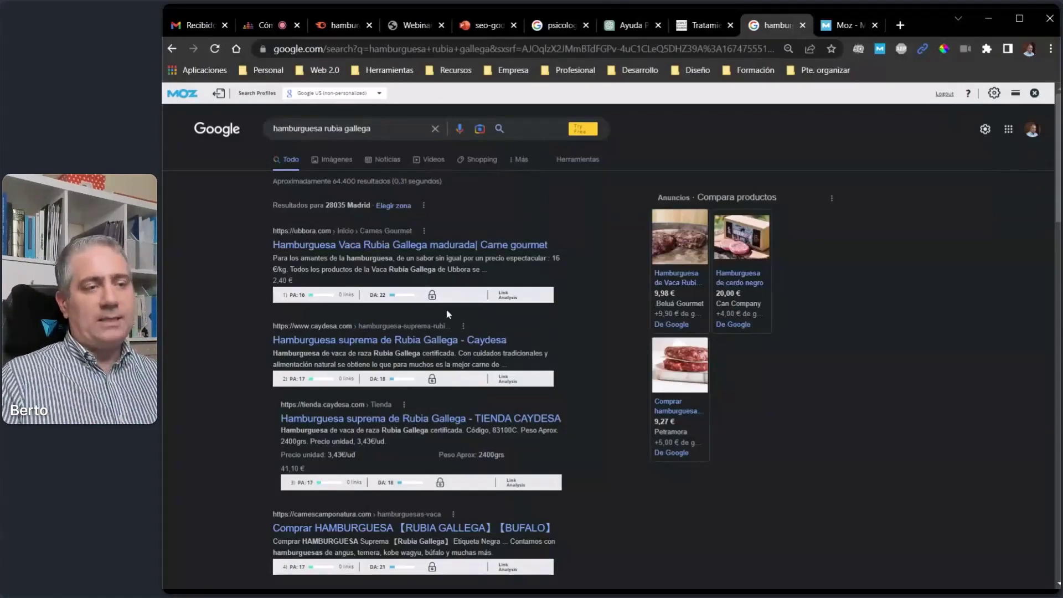
pyautogui.scroll(-2, 446, 310)
pyautogui.scroll(-2, 576, 443)
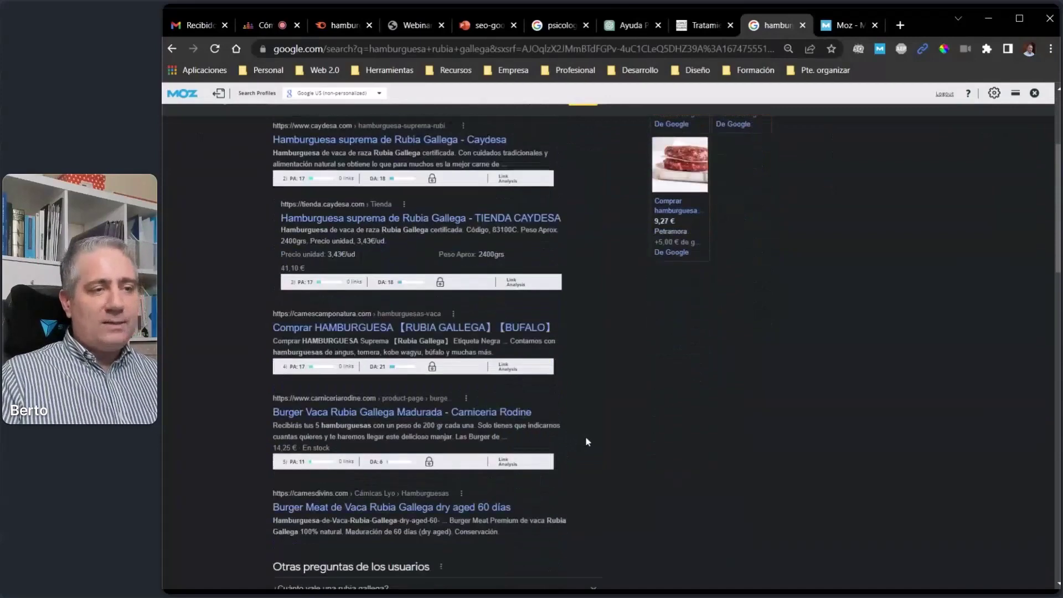
pyautogui.scroll(4, 583, 382)
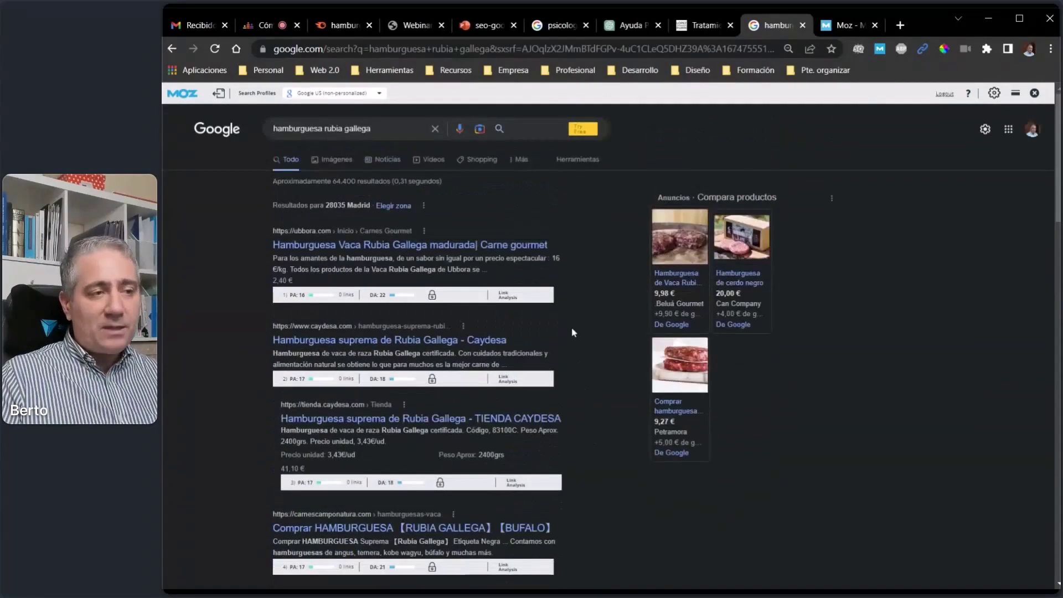
pyautogui.scroll(-1, 604, 402)
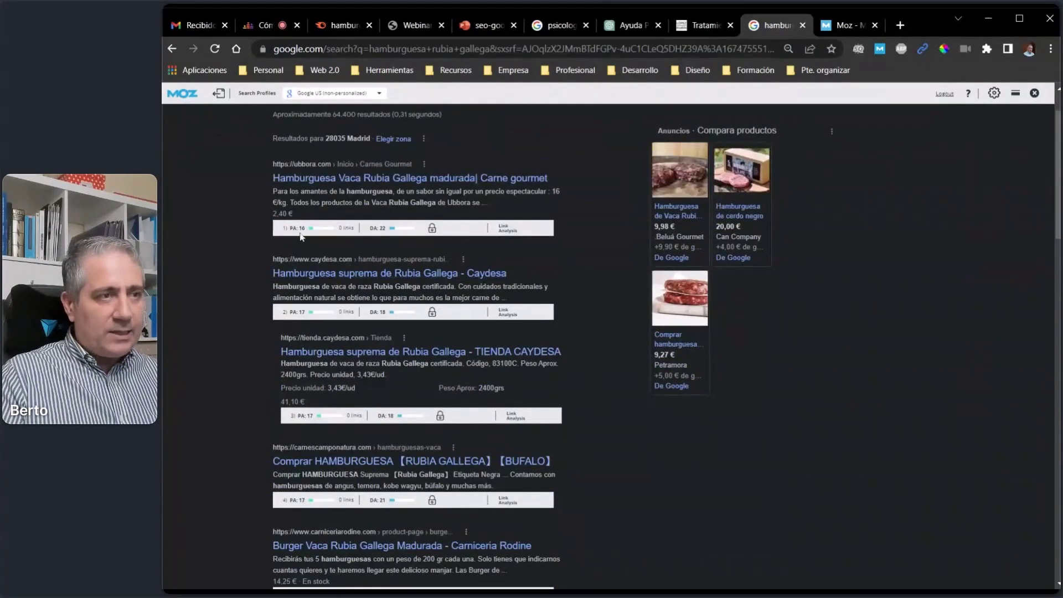
pyautogui.scroll(2, 335, 434)
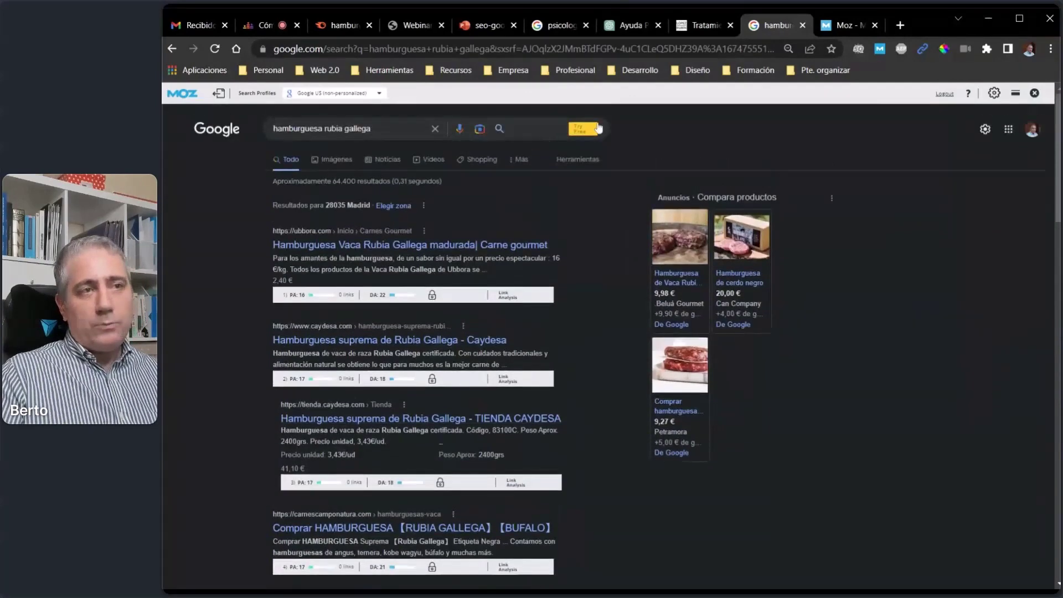
# Step: Switch back to the Semrush Keyword Magic Tool list of hamburguesa keywords filtered by difficulty
pyautogui.click(334, 27)
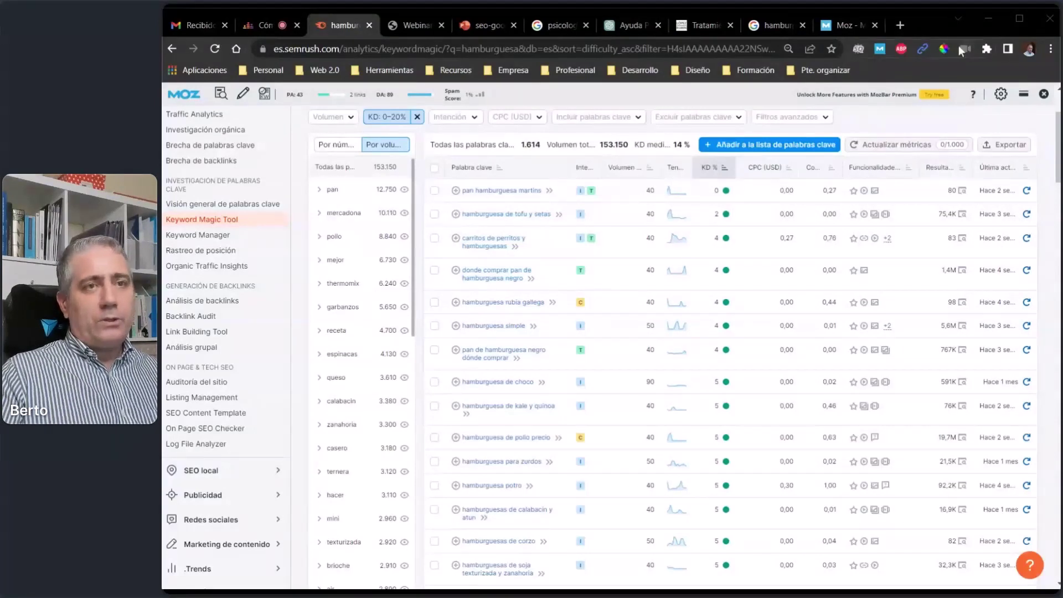
pyautogui.click(932, 26)
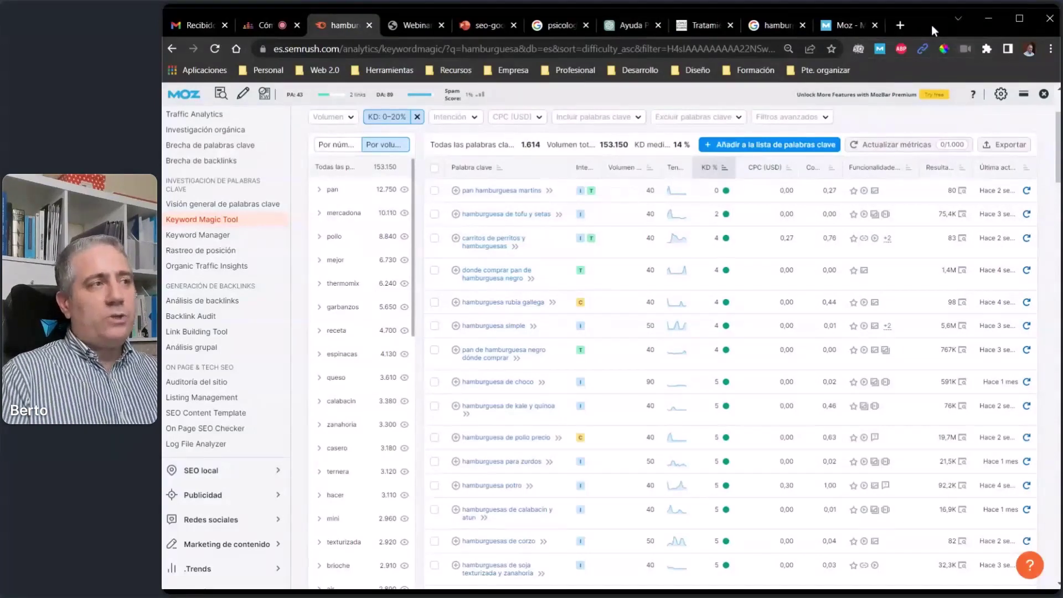